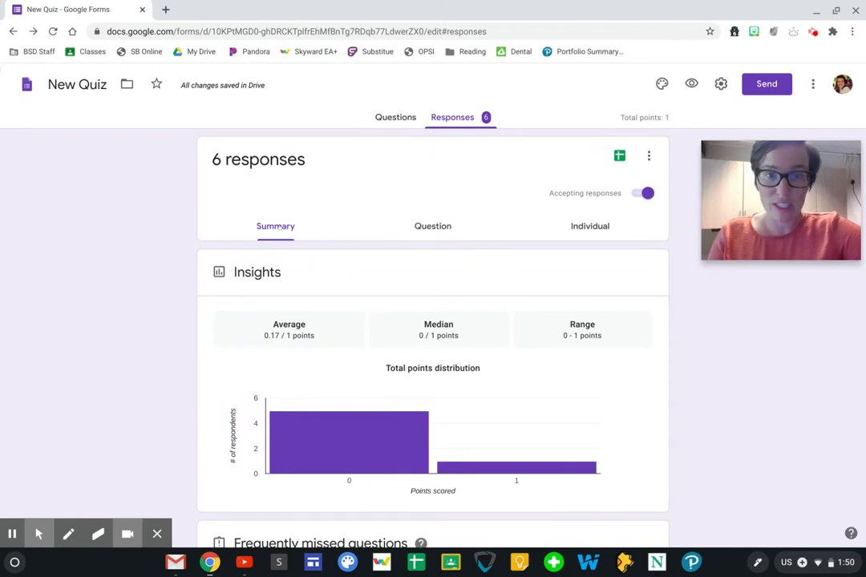
# View the quiz responses grouped by question, and view the individual submissions
pyautogui.click(433, 227)
pyautogui.scroll(-1, 410, 343)
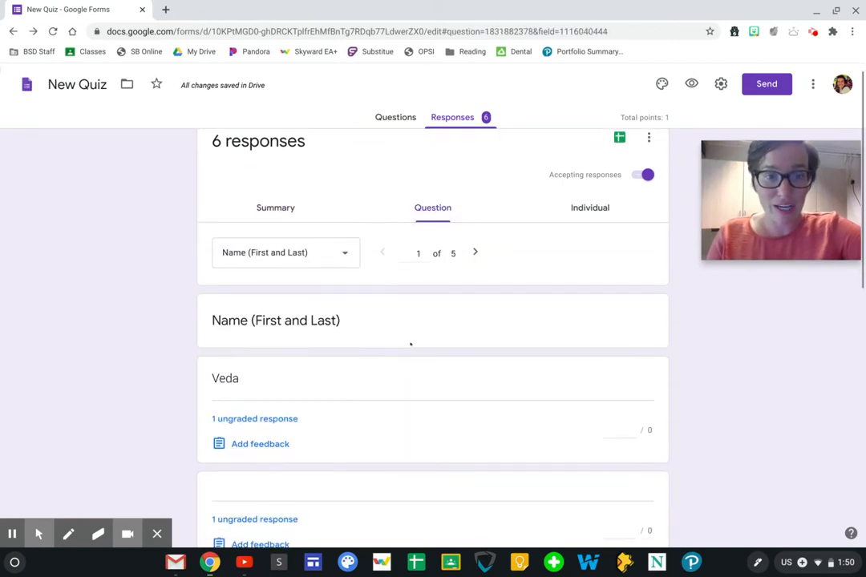
pyautogui.click(603, 203)
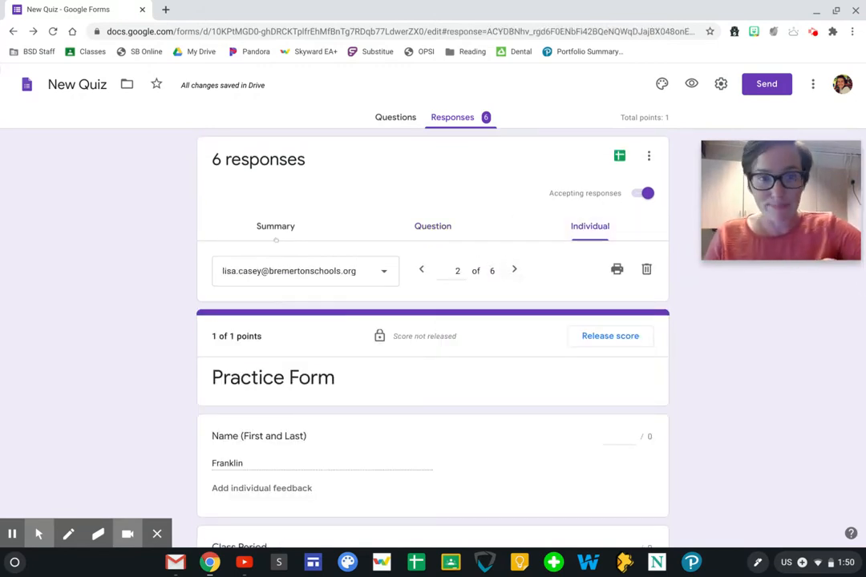
# Return to the response summary and examine the respondent count for each bar of the total points distribution chart
pyautogui.click(277, 232)
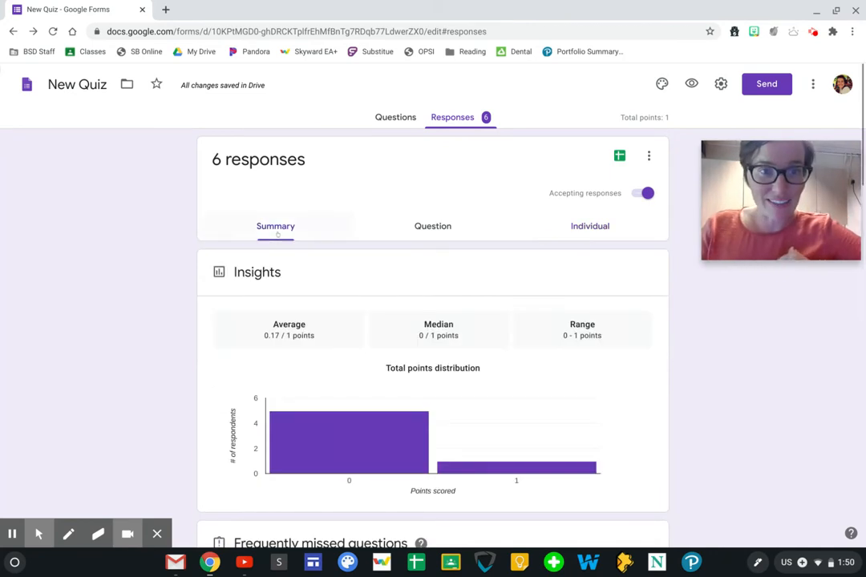
pyautogui.scroll(-1, 321, 279)
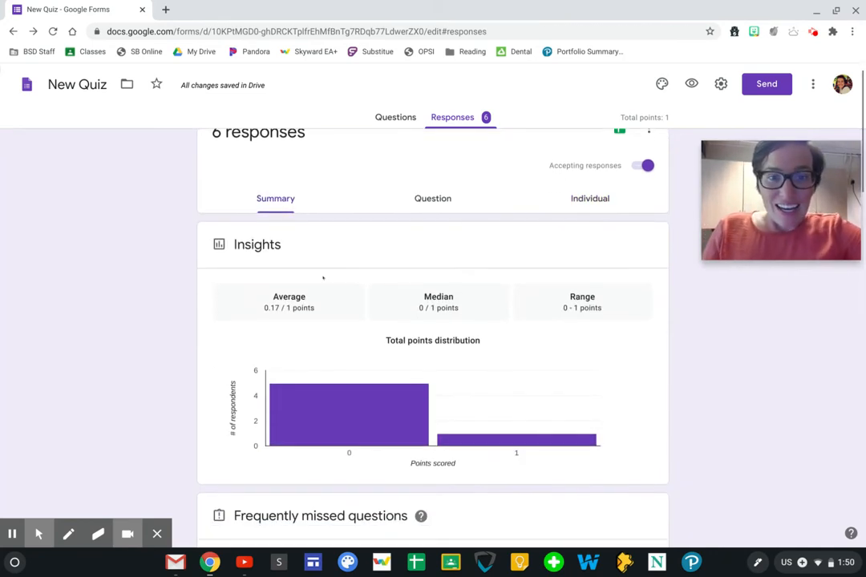
pyautogui.moveTo(392, 428)
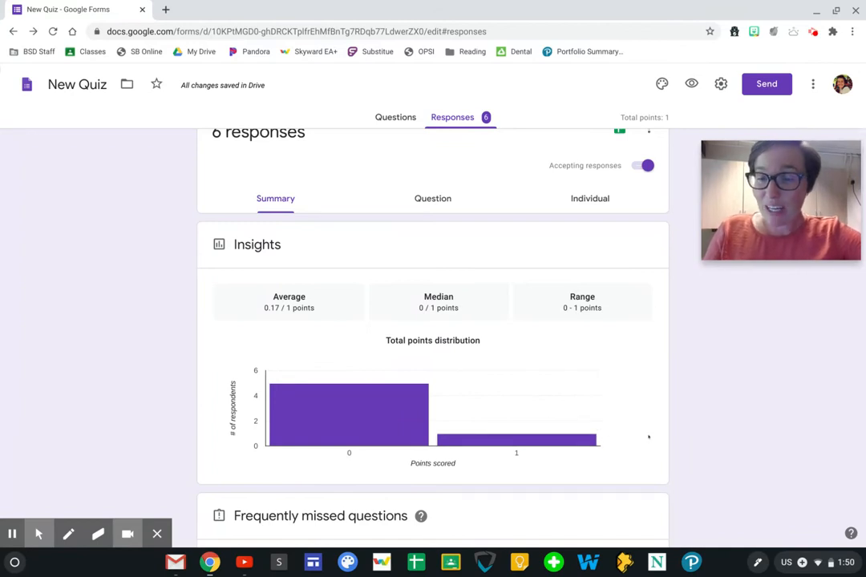
pyautogui.moveTo(519, 445)
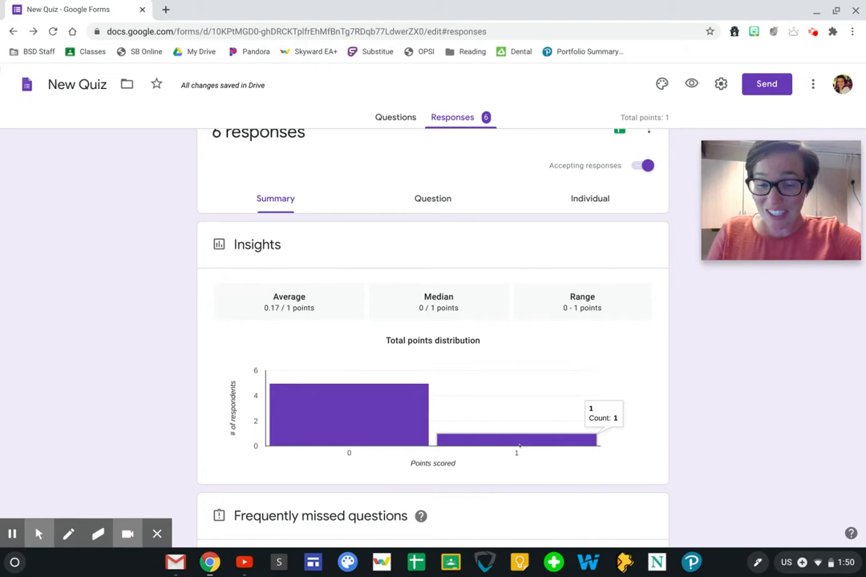
pyautogui.moveTo(340, 413)
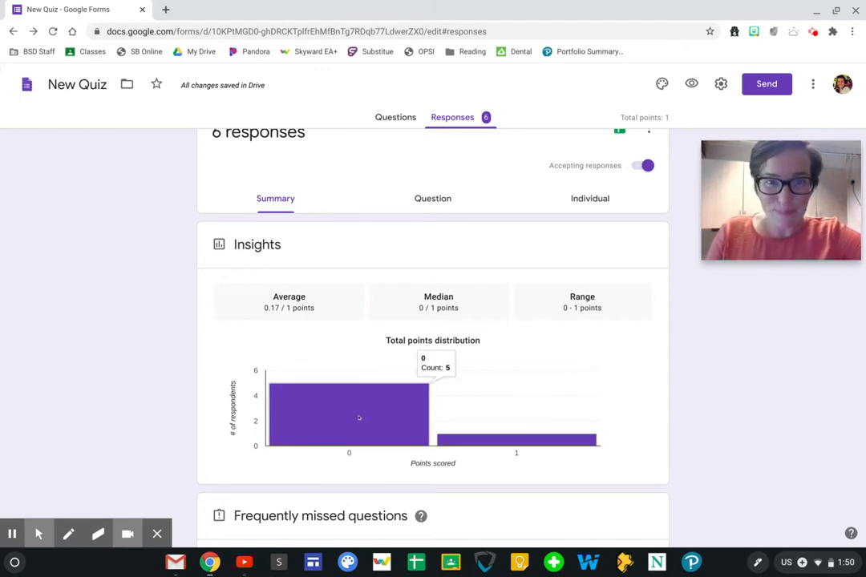
# Examine the frequently missed questions and compare them with the count of respondents who scored 1 point
pyautogui.scroll(-3, 358, 417)
pyautogui.scroll(-1, 523, 311)
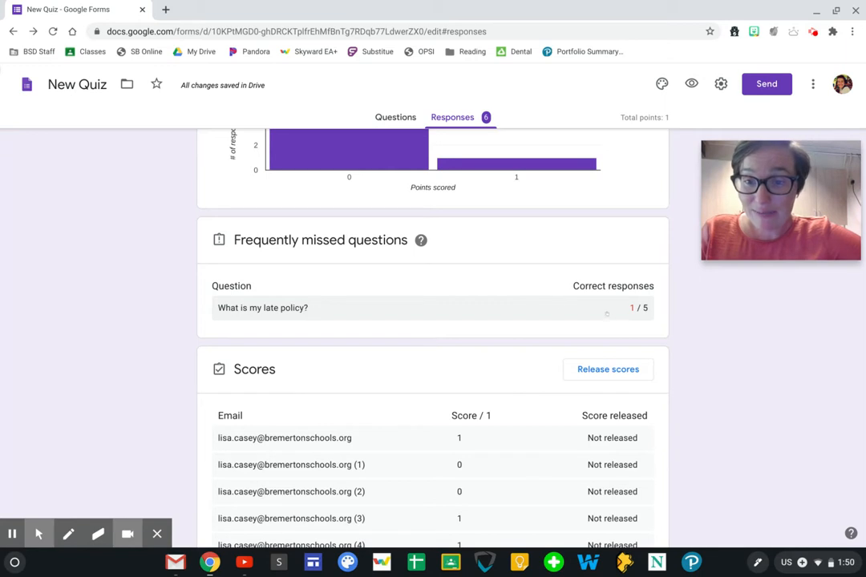
pyautogui.scroll(1, 617, 314)
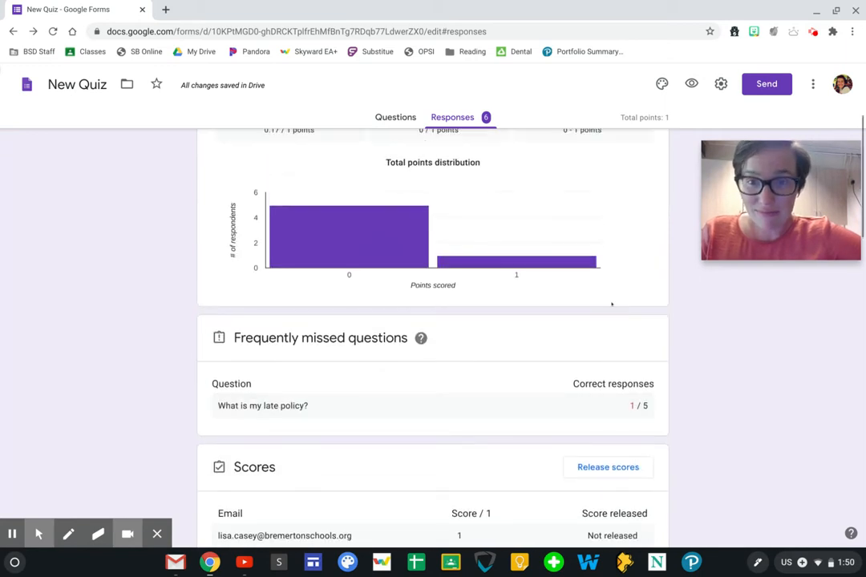
pyautogui.moveTo(582, 262)
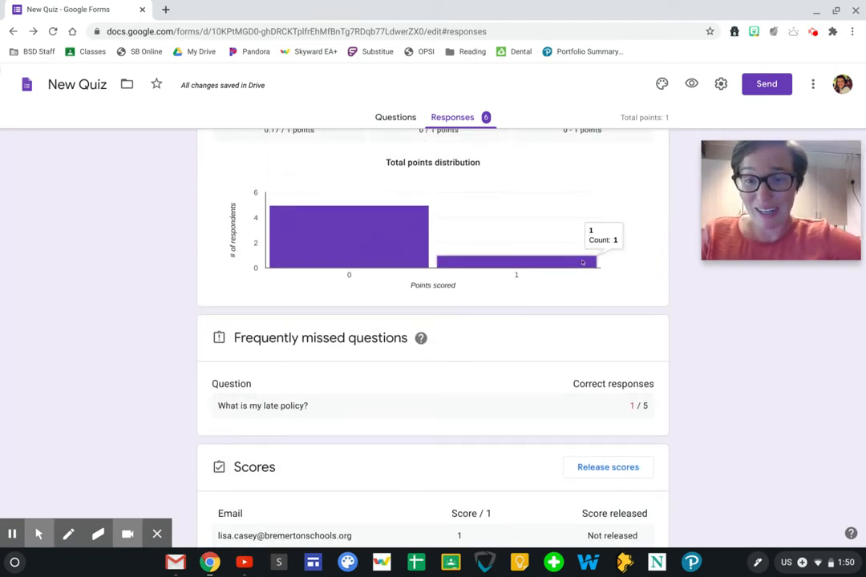
pyautogui.scroll(-1, 582, 262)
pyautogui.scroll(-5, 392, 293)
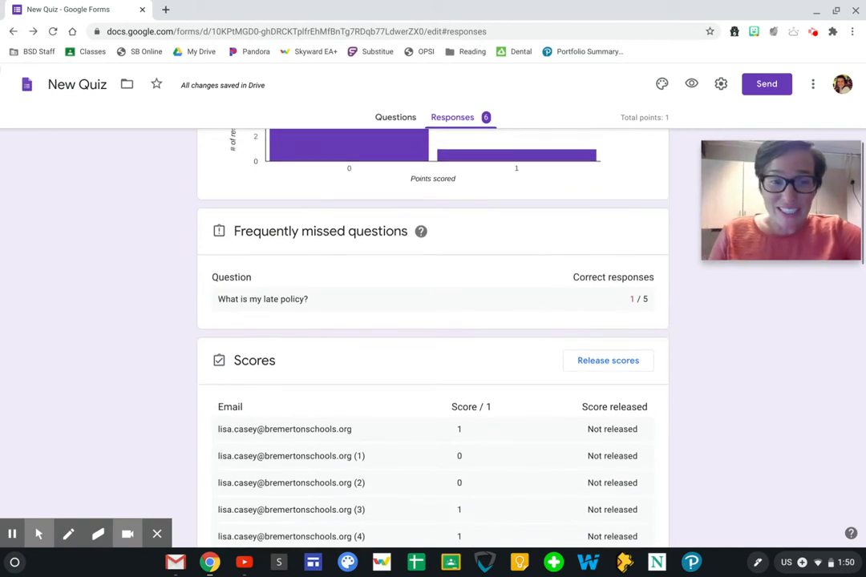
# Open the score release options for all respondents from the Scores section and cancel without sending emails
pyautogui.scroll(-2, 392, 294)
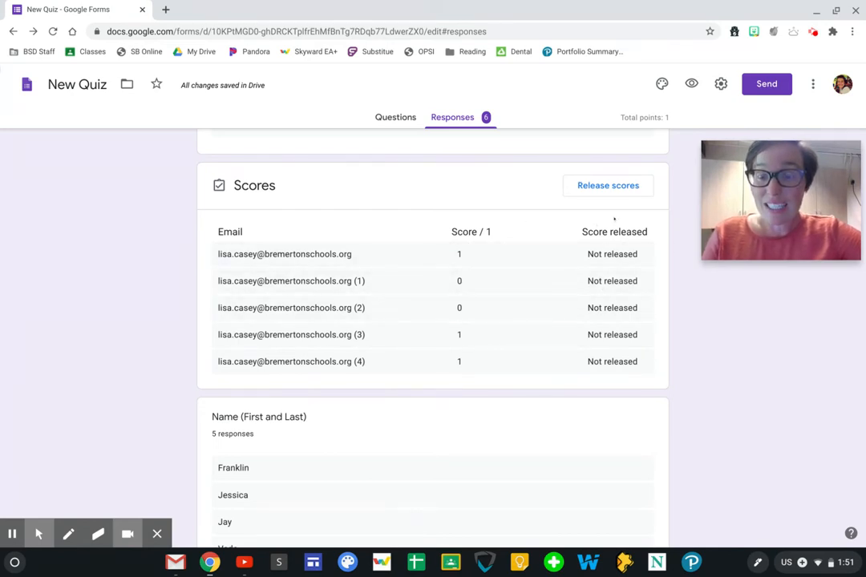
pyautogui.click(620, 193)
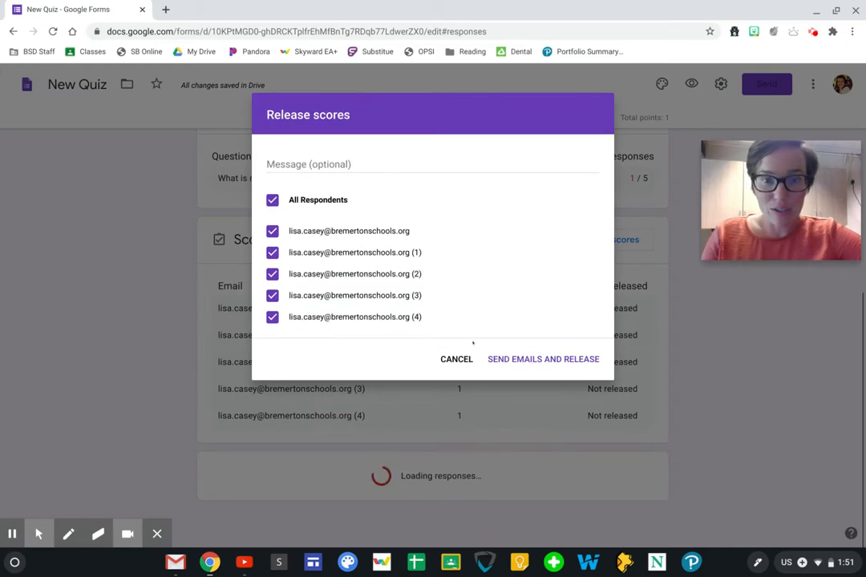
pyautogui.click(456, 359)
# Review the submitted names and inspect both slices of the Class Period pie chart
pyautogui.scroll(-3, 464, 362)
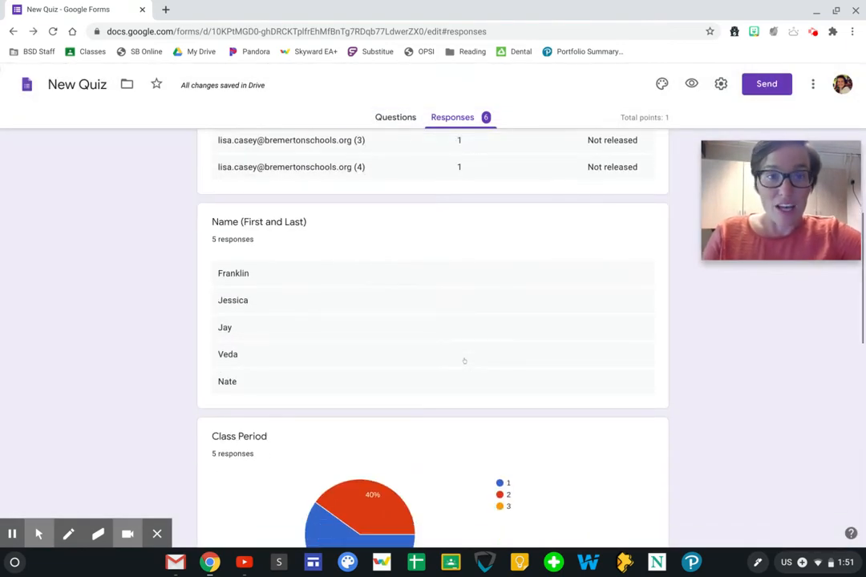
pyautogui.scroll(-3, 409, 345)
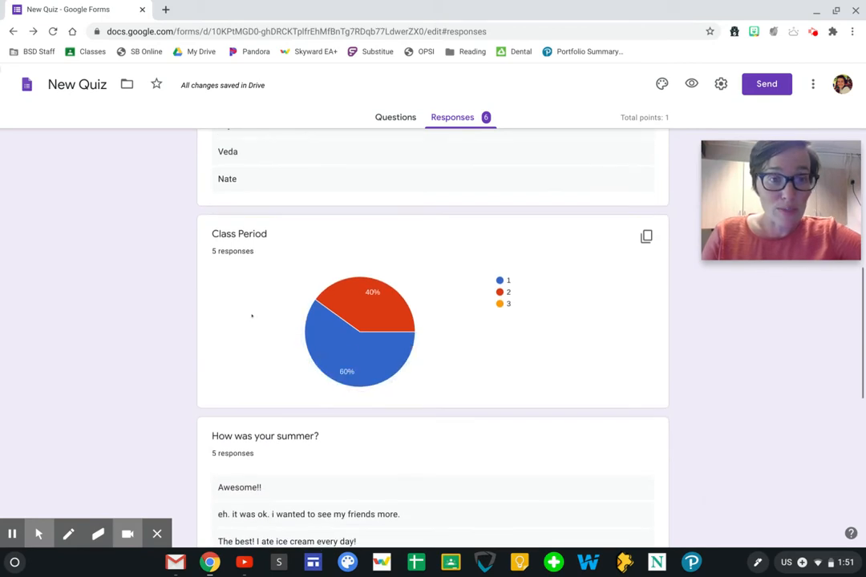
pyautogui.scroll(-1, 252, 315)
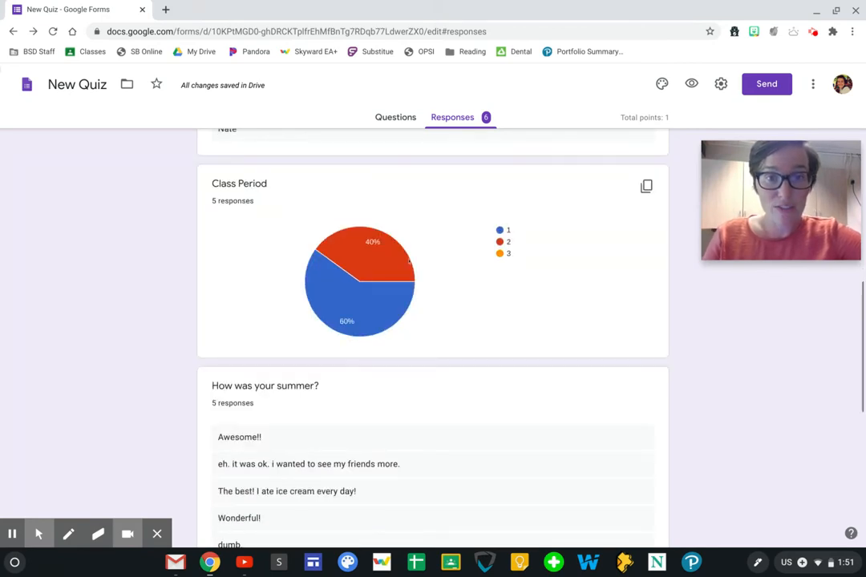
pyautogui.moveTo(379, 315)
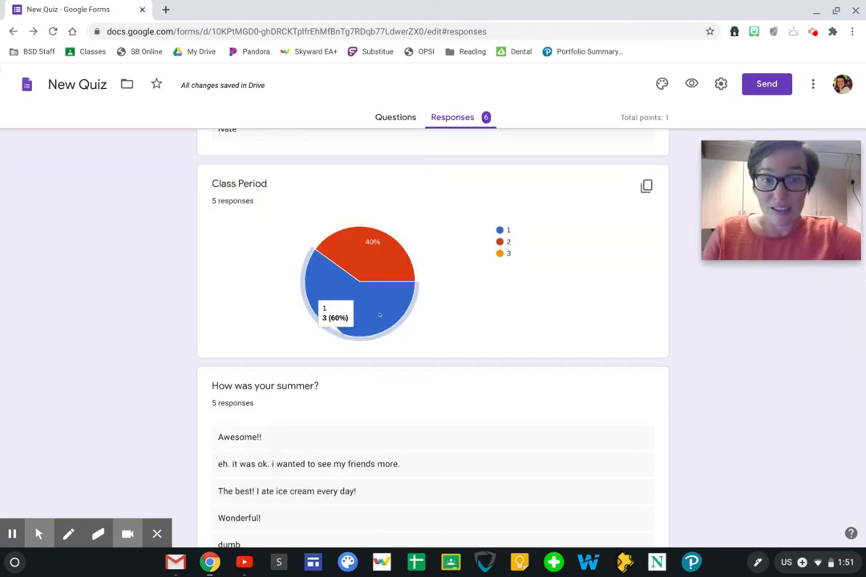
pyautogui.moveTo(388, 261)
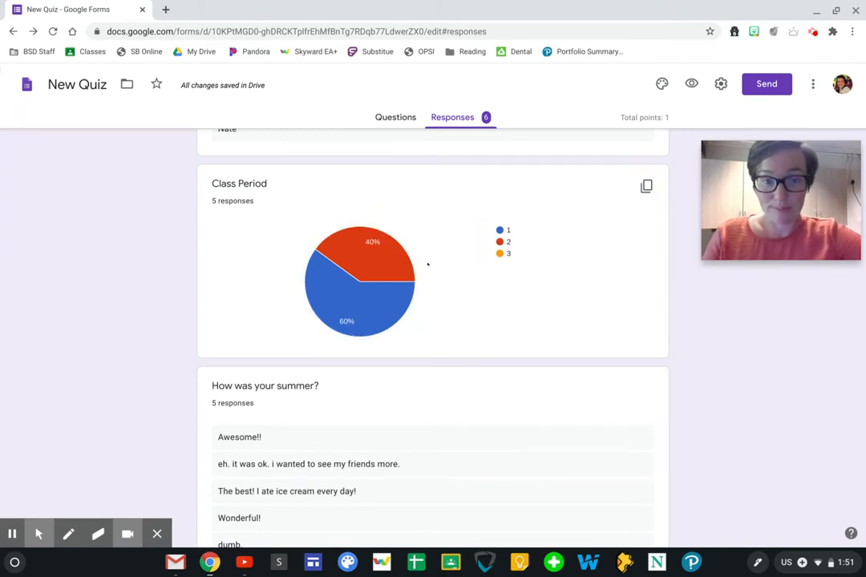
# Read the answers to "How was your summer?" and inspect the answer counts in the "What is my late policy?" chart
pyautogui.scroll(-3, 427, 264)
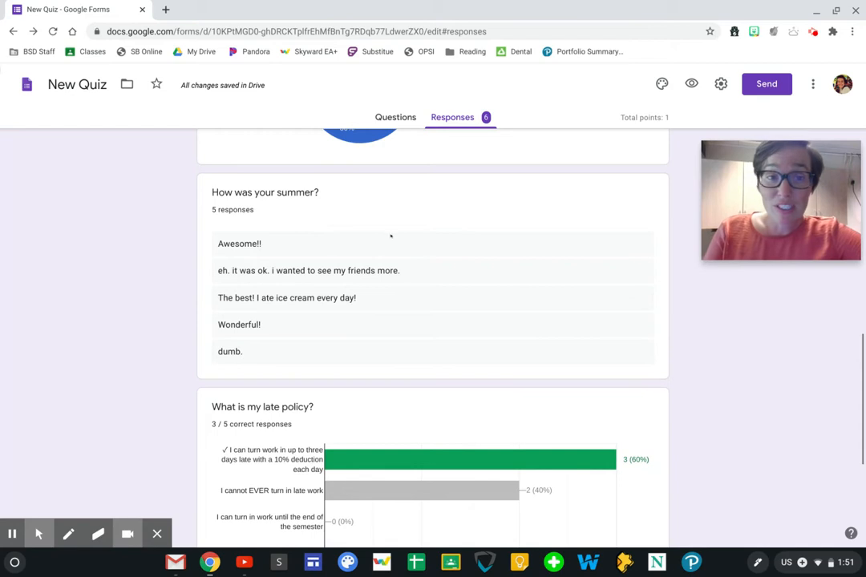
pyautogui.scroll(-1, 389, 234)
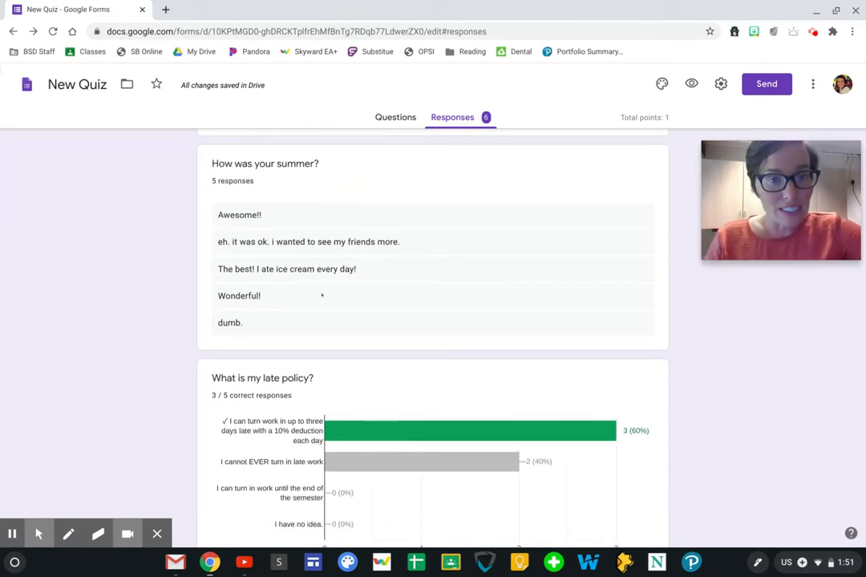
pyautogui.scroll(-1, 330, 260)
pyautogui.scroll(-4, 332, 259)
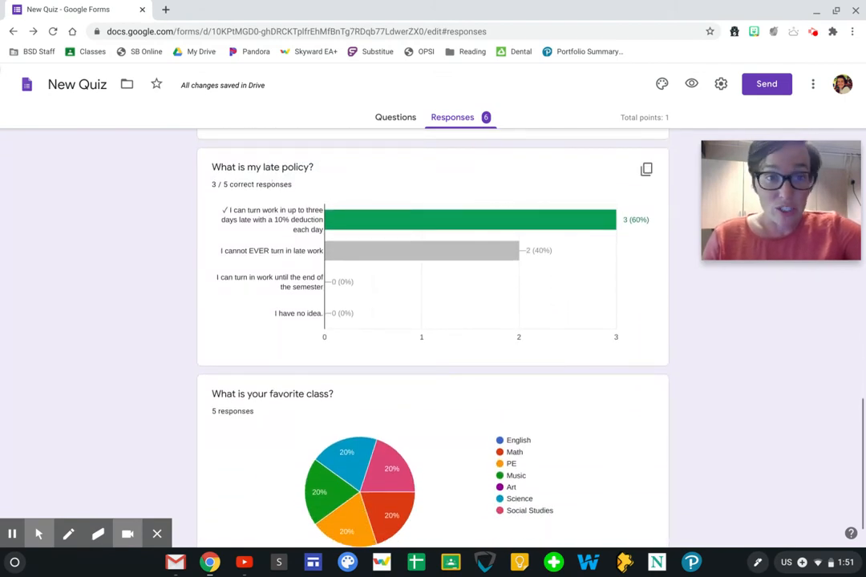
pyautogui.moveTo(411, 221)
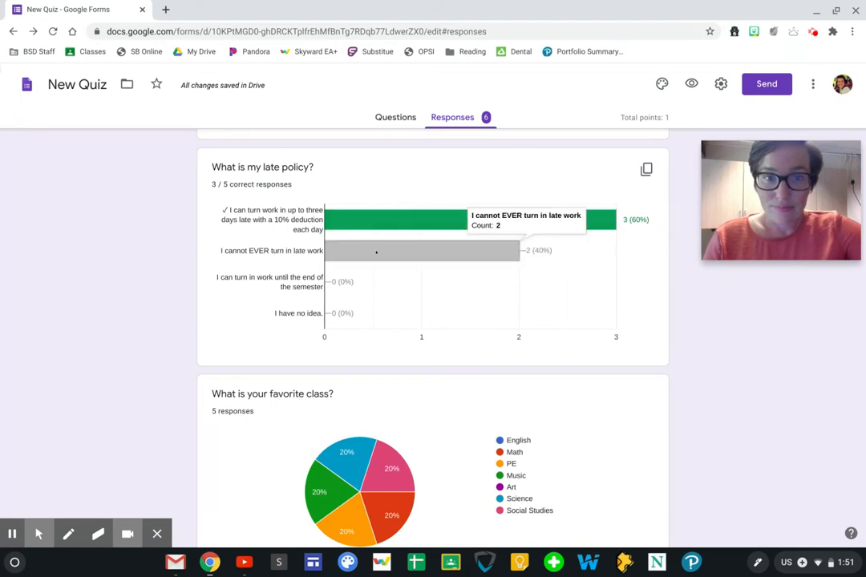
pyautogui.moveTo(376, 221)
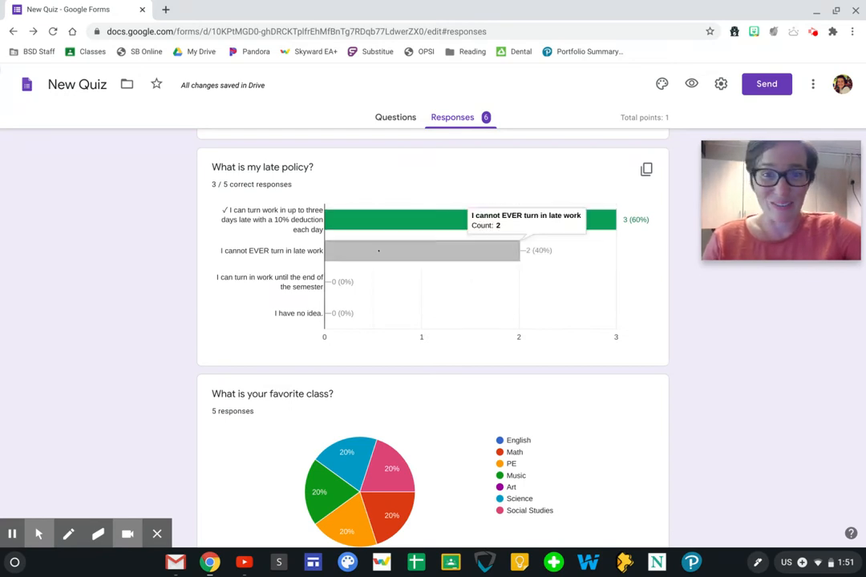
# Inspect the slices of the "What is your favorite class?" pie chart
pyautogui.scroll(-2, 379, 251)
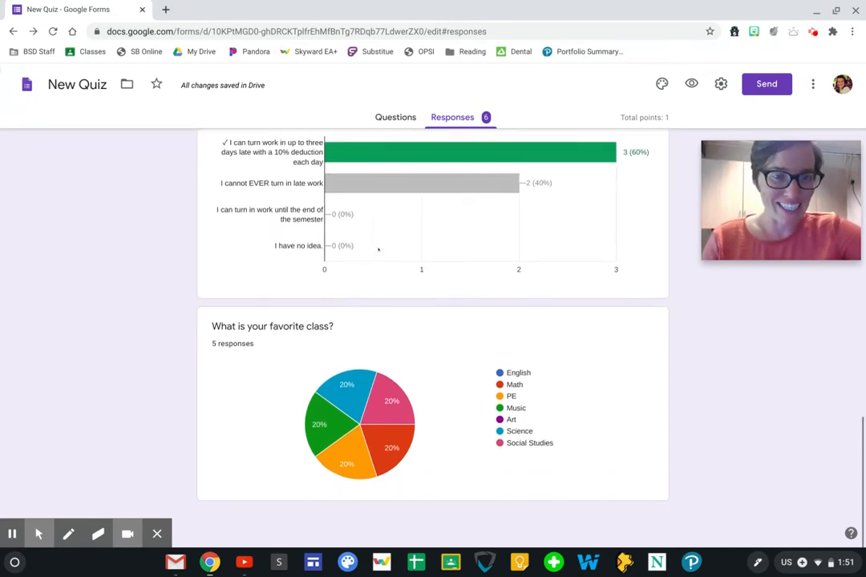
pyautogui.moveTo(422, 414)
pyautogui.moveTo(324, 415)
pyautogui.moveTo(360, 411)
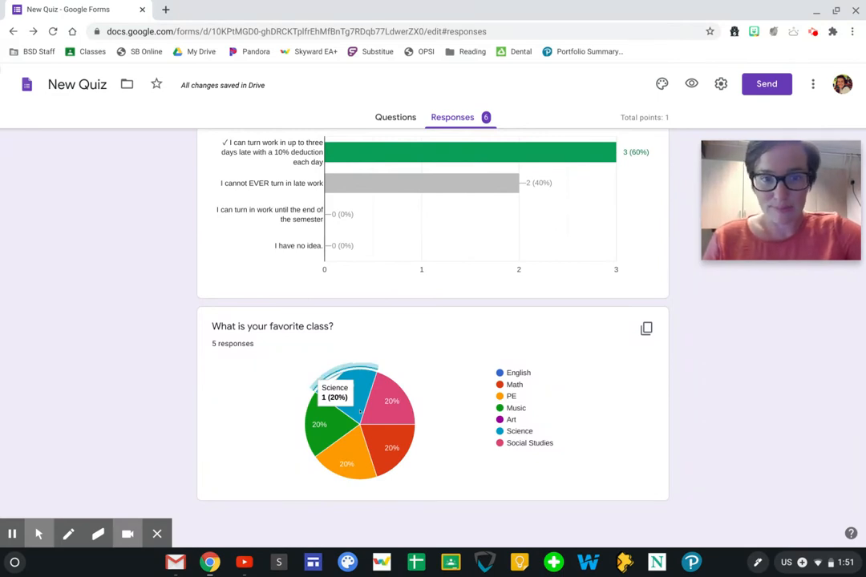
# Go back to the summary's Insights and examine the total points distribution for respondents who scored 1 point
pyautogui.scroll(20, 360, 411)
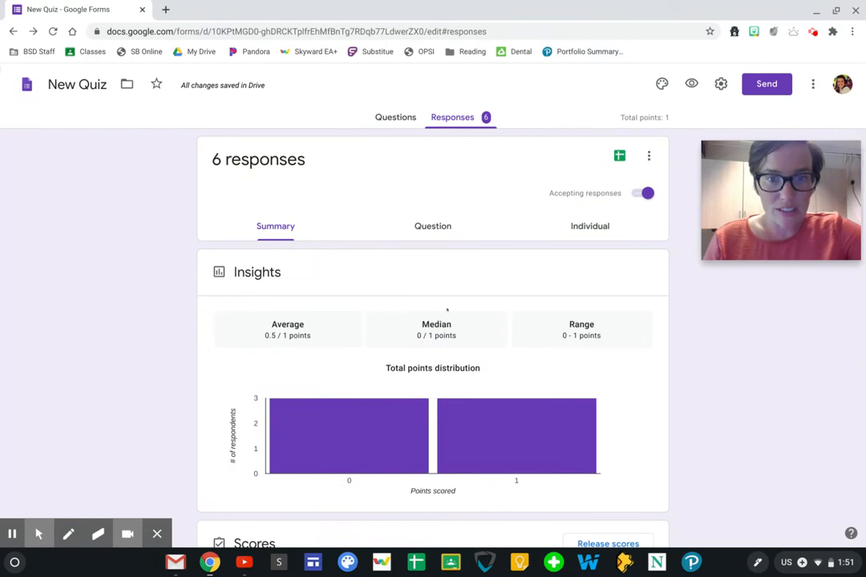
pyautogui.scroll(-2, 447, 309)
pyautogui.moveTo(494, 366)
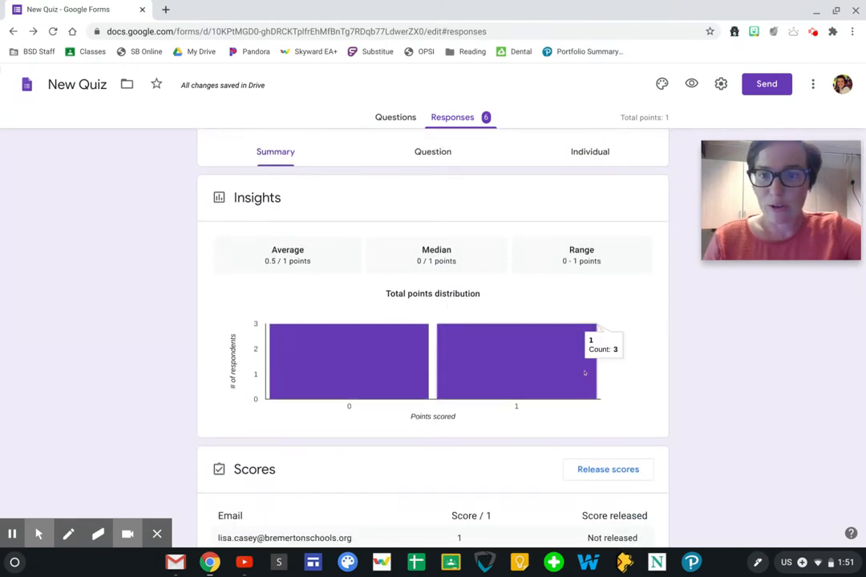
pyautogui.scroll(-2, 561, 365)
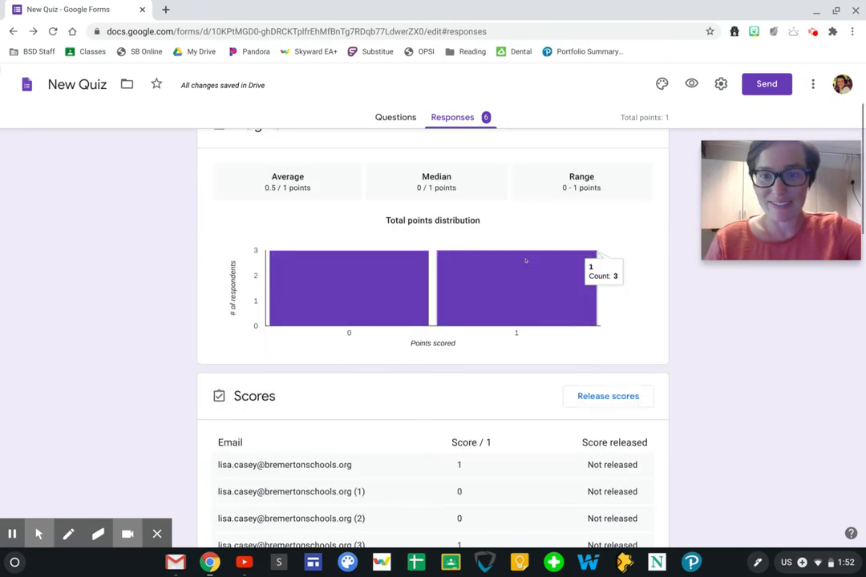
# Skim the per-question summaries down to the late policy chart and return to the start of the summary
pyautogui.scroll(-10, 525, 261)
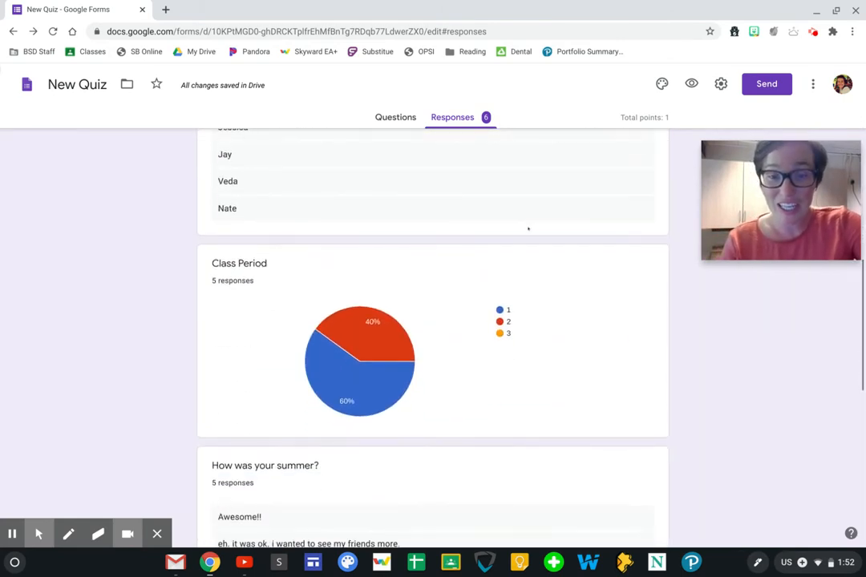
pyautogui.scroll(-6, 527, 228)
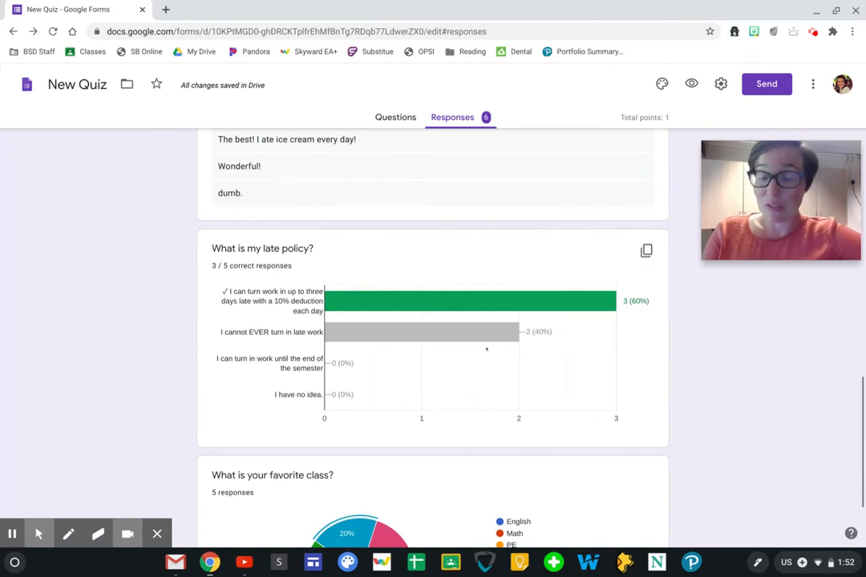
pyautogui.scroll(12, 486, 348)
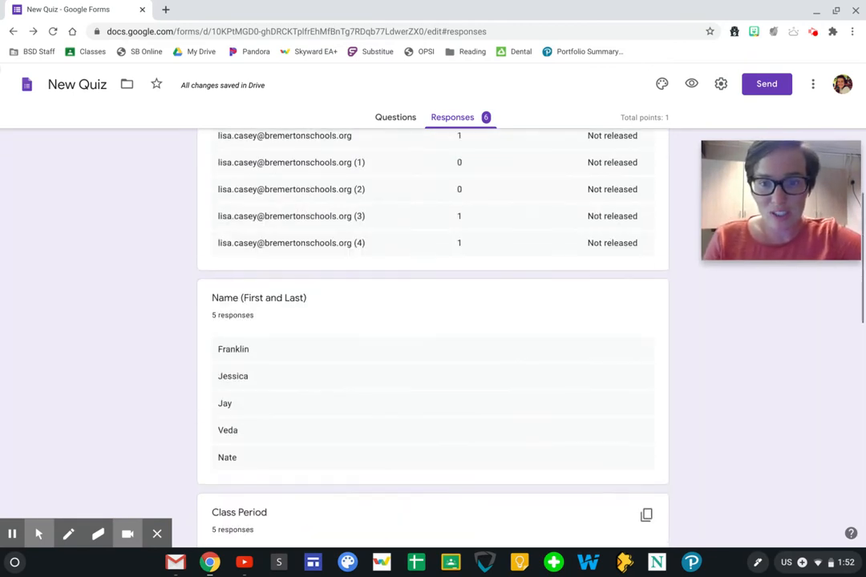
pyautogui.scroll(6, 597, 404)
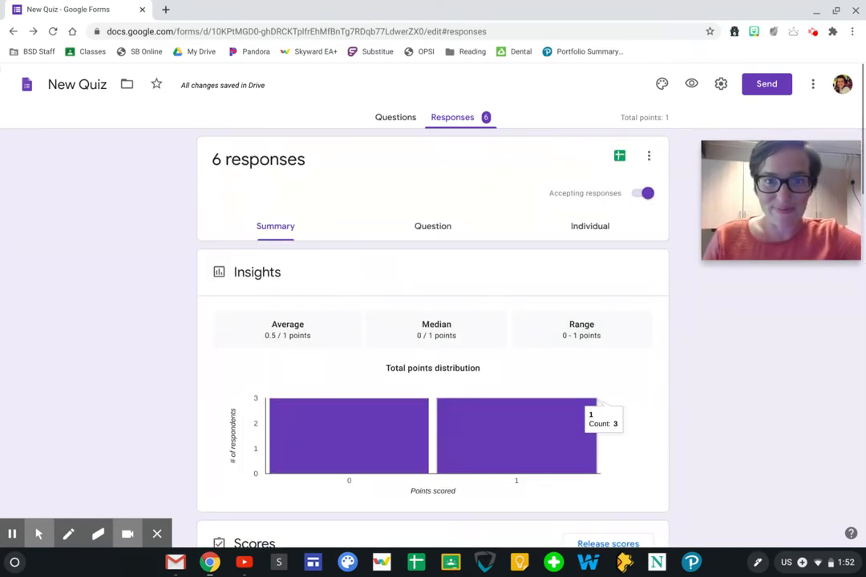
# Show the responses by question and look through all answers to "Name (First and Last)"
pyautogui.click(440, 228)
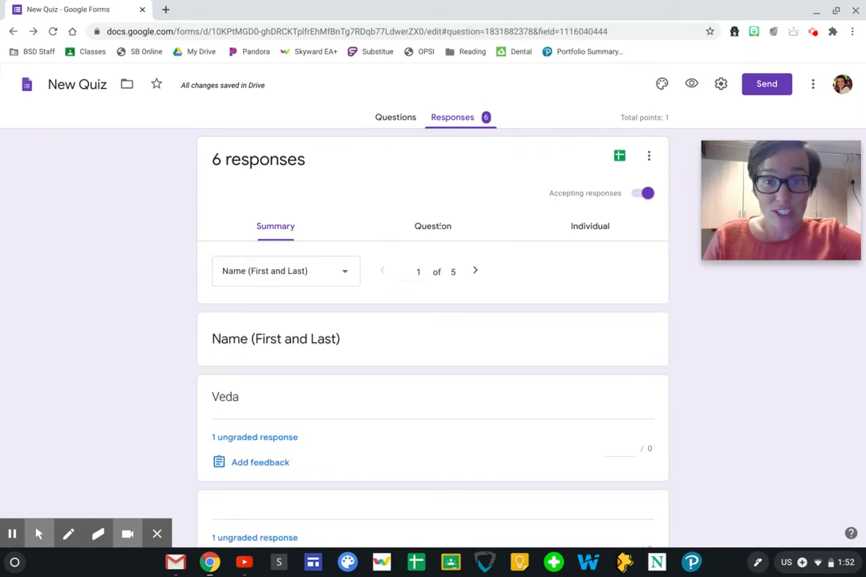
pyautogui.scroll(-3, 419, 359)
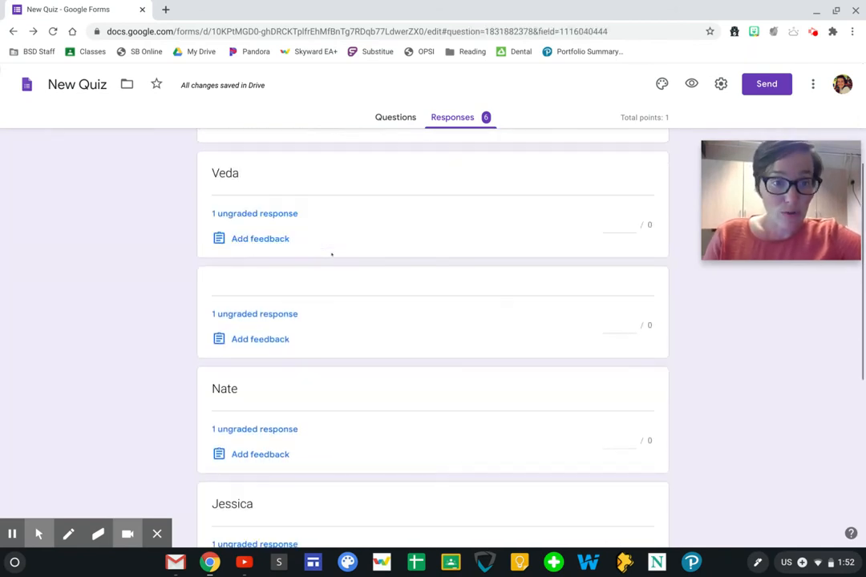
pyautogui.scroll(-5, 331, 254)
pyautogui.scroll(8, 331, 254)
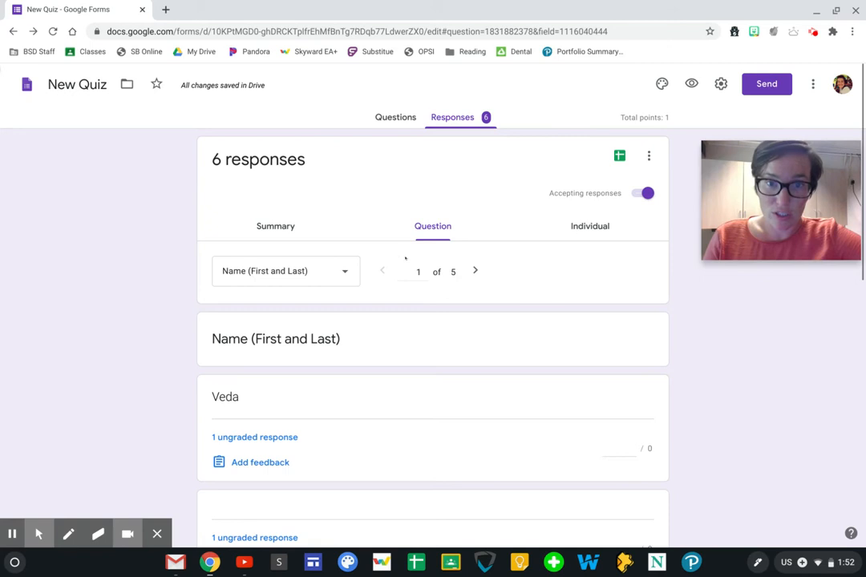
# Advance to the answers for "How was your summer?" and check who gave the answer "The best! I ate ice cream every day!"
pyautogui.click(474, 271)
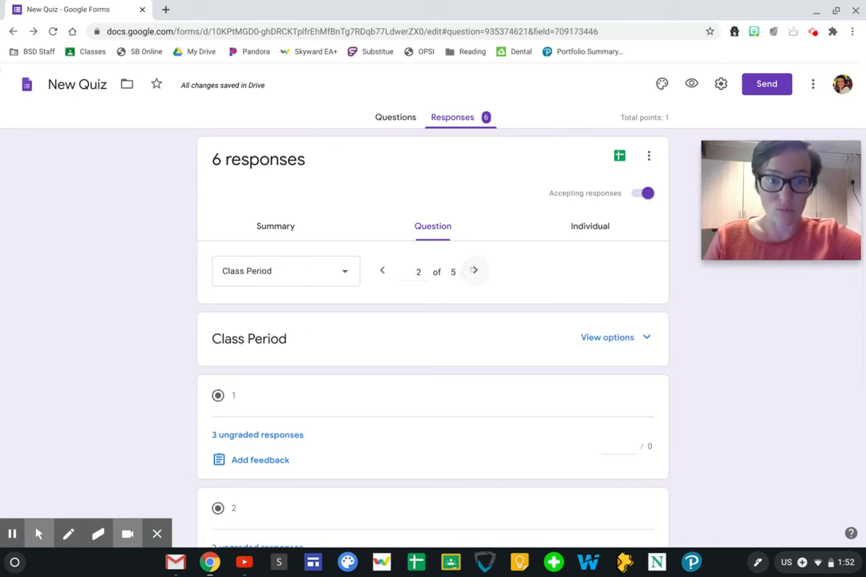
pyautogui.click(473, 270)
pyautogui.scroll(-1, 444, 348)
pyautogui.scroll(-1, 444, 349)
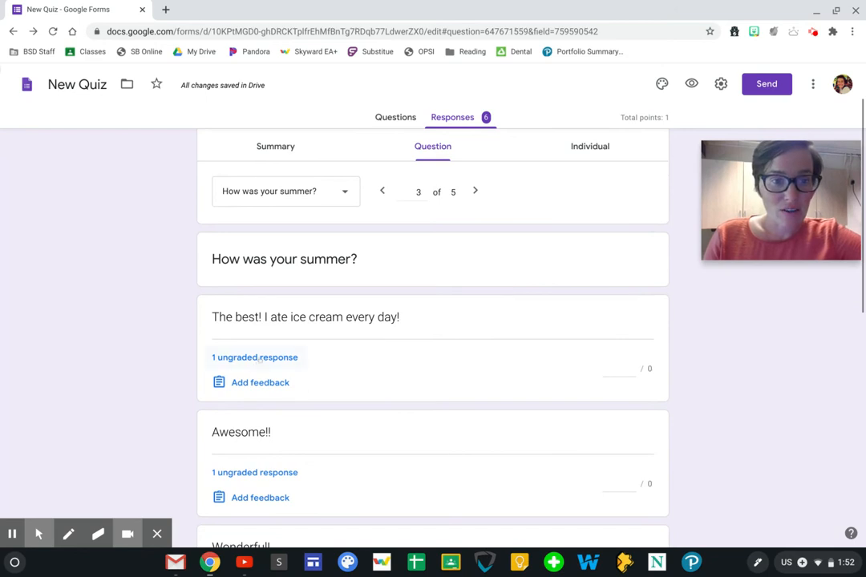
pyautogui.click(254, 357)
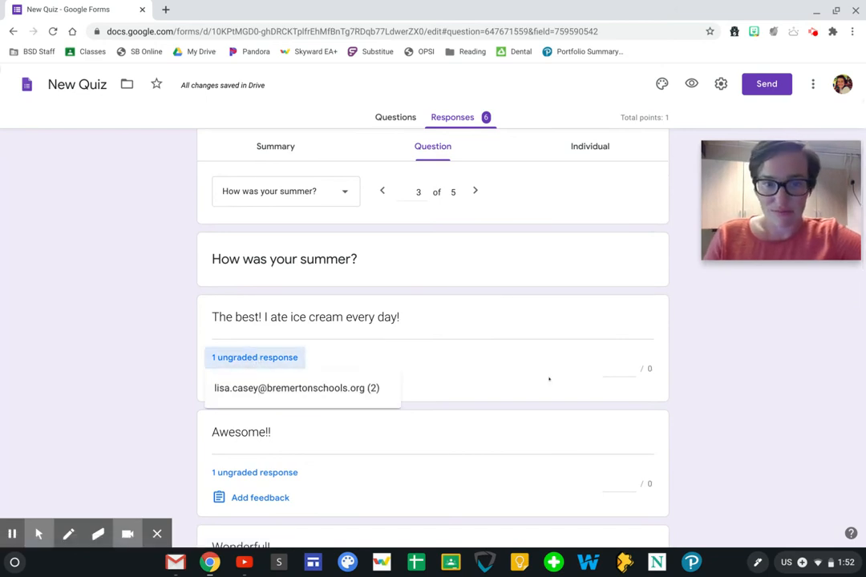
# Try a score of 1 for the answer "The best! I ate ice cream every day!" and discard the pending edit
pyautogui.click(449, 351)
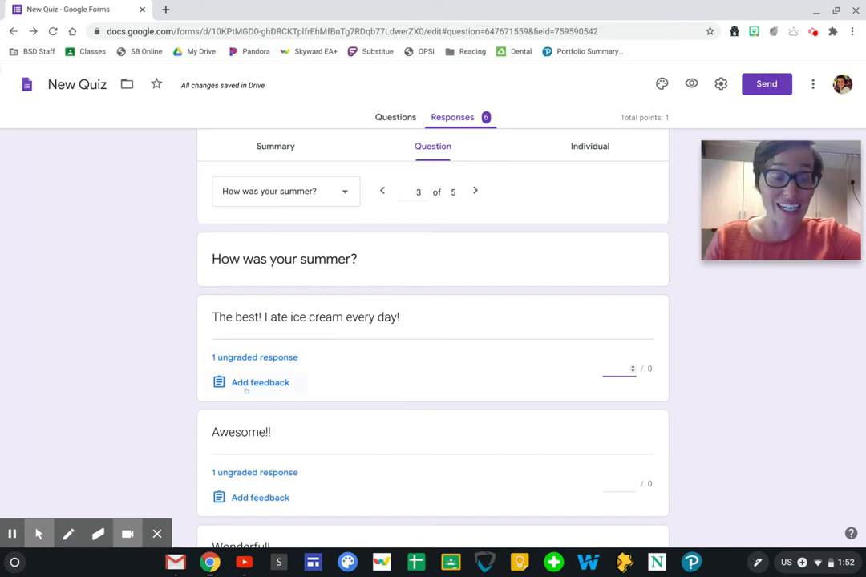
pyautogui.write('1')
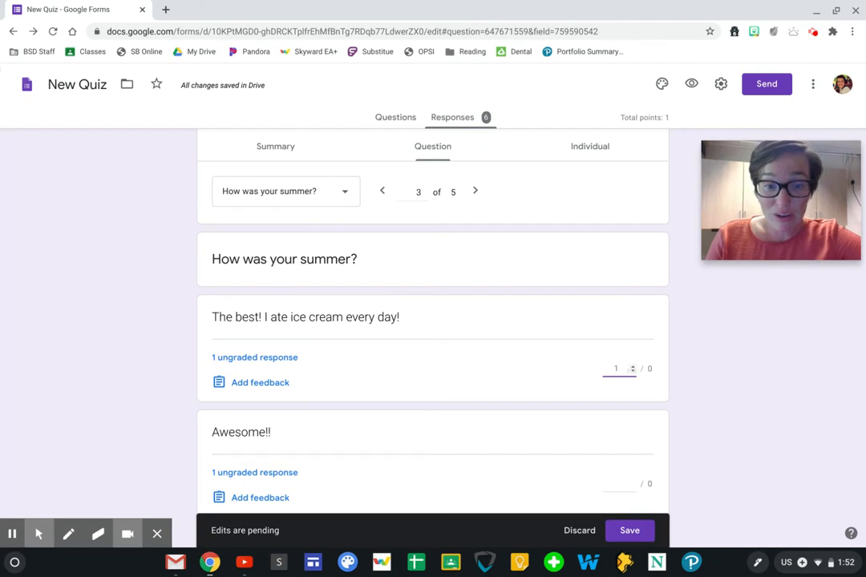
pyautogui.scroll(2, 454, 355)
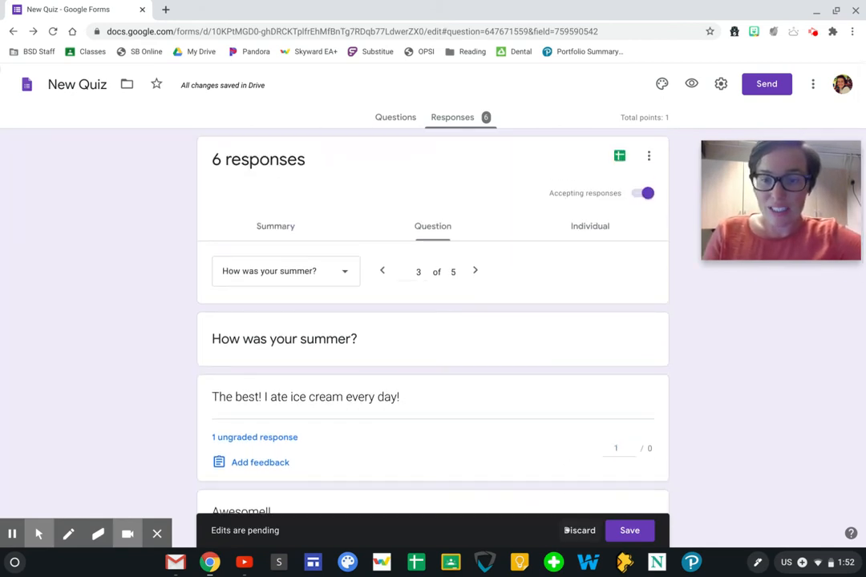
# Show the individual responses and read through response 3 from the score to "What is your favorite class?", including the late policy answer
pyautogui.click(597, 228)
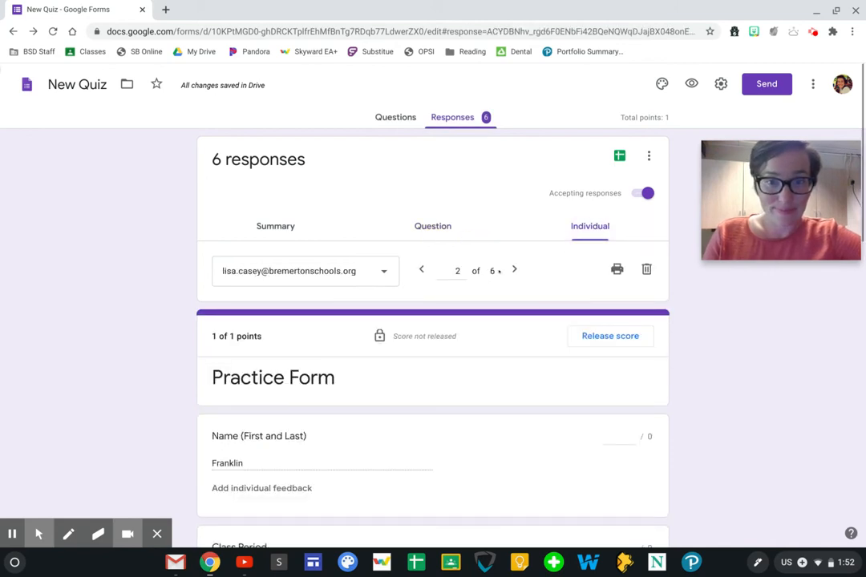
pyautogui.click(513, 270)
pyautogui.scroll(-3, 322, 377)
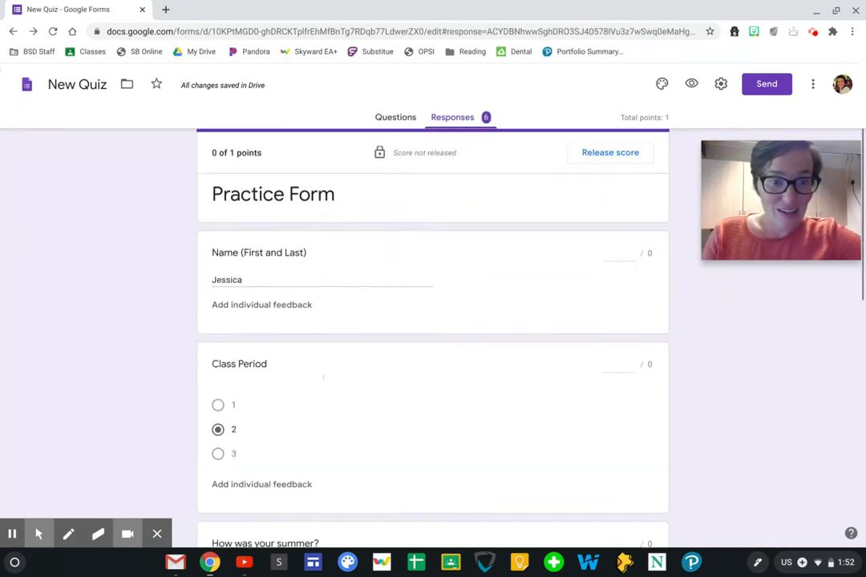
pyautogui.scroll(-5, 282, 286)
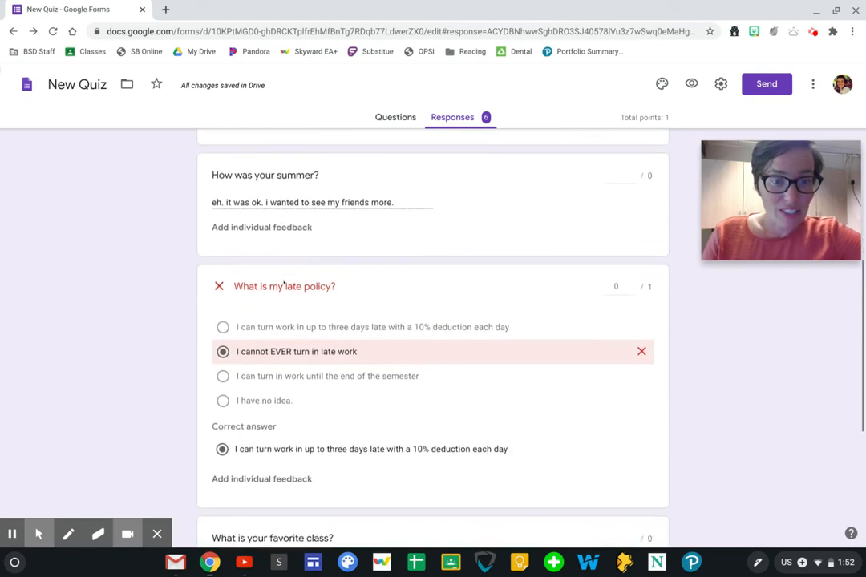
pyautogui.scroll(-1, 333, 405)
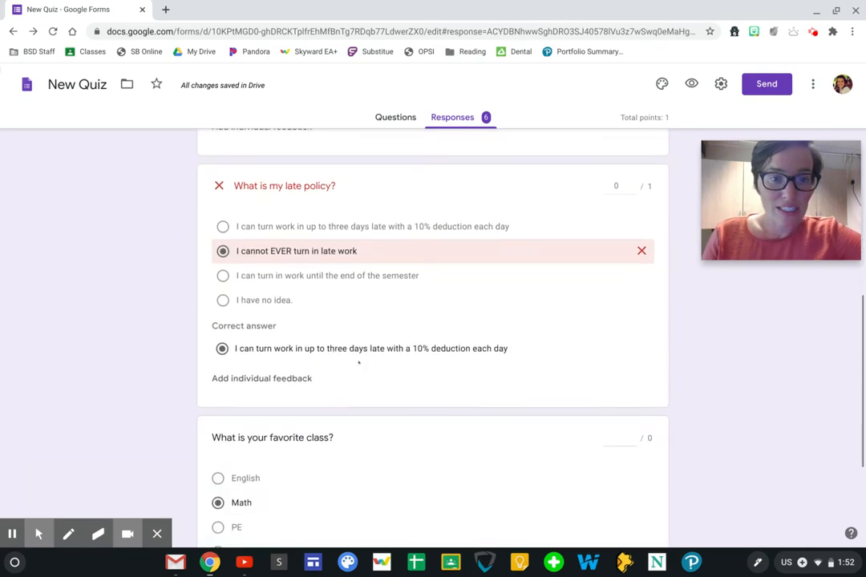
pyautogui.scroll(-3, 358, 362)
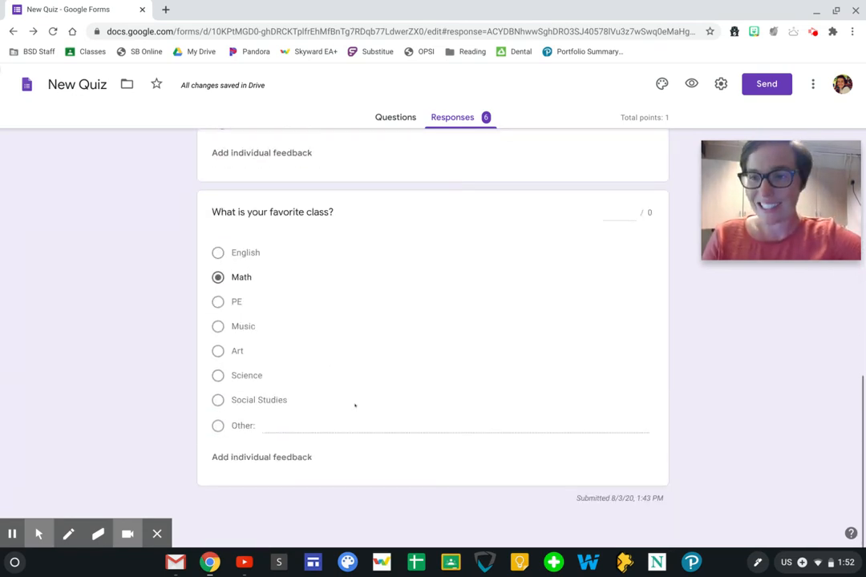
pyautogui.scroll(15, 355, 405)
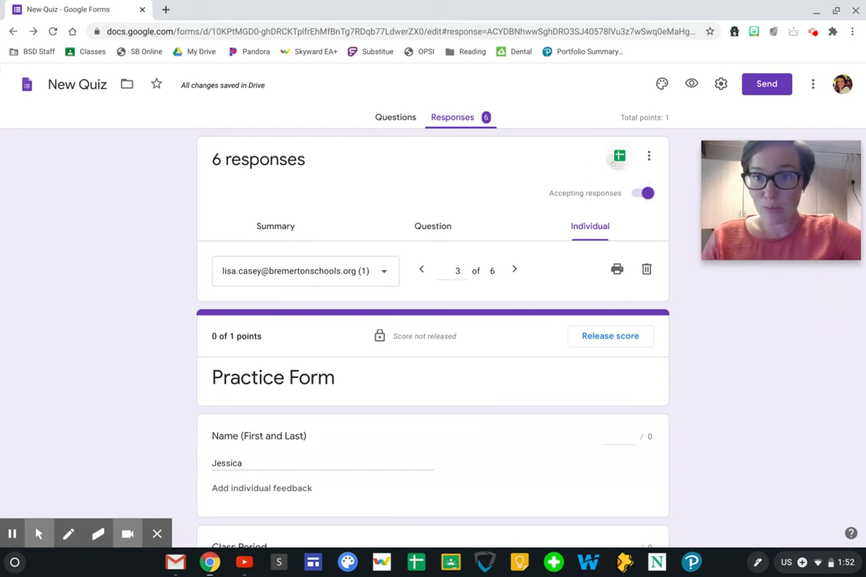
# Send the responses to a new spreadsheet named "New Quiz (Responses)" and return to the quiz form
pyautogui.click(614, 161)
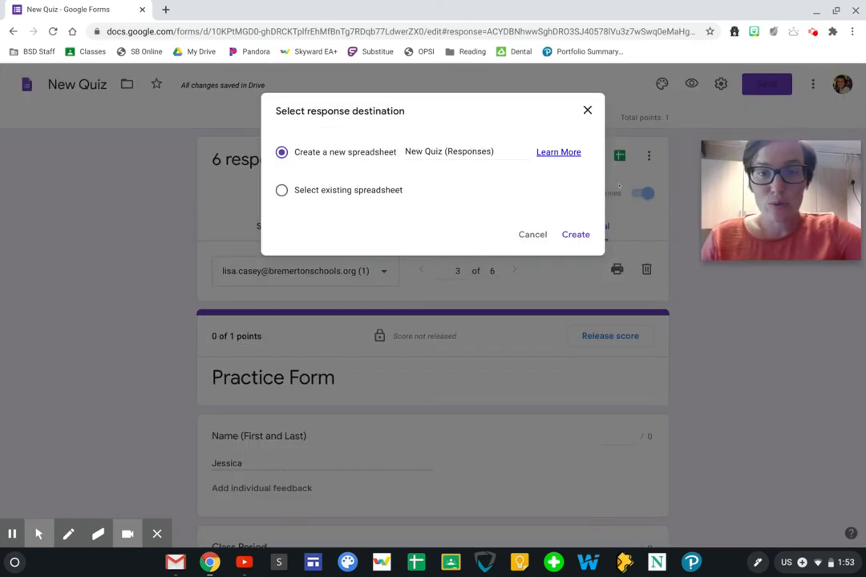
pyautogui.click(575, 234)
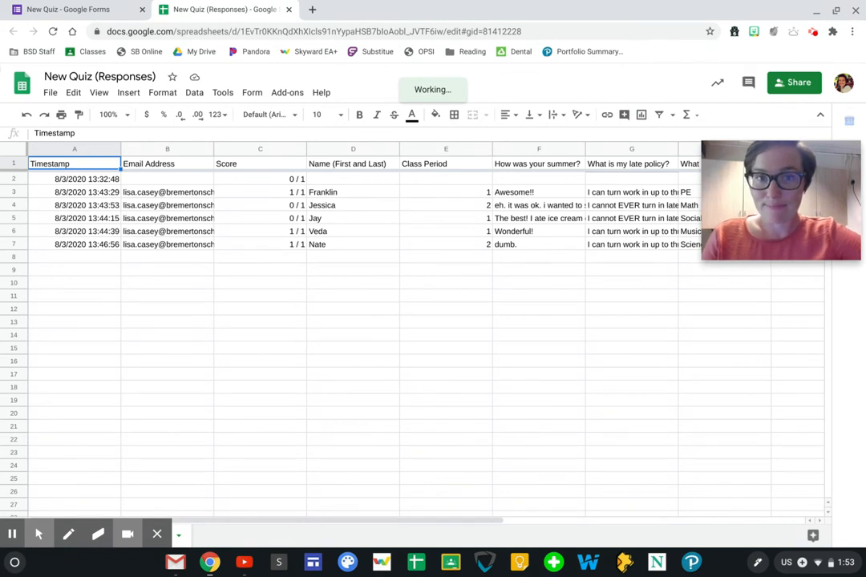
pyautogui.click(76, 10)
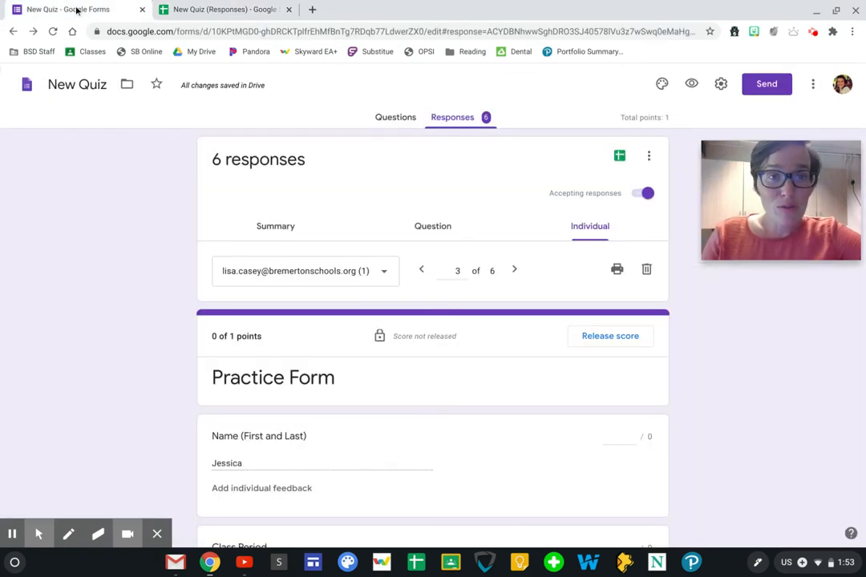